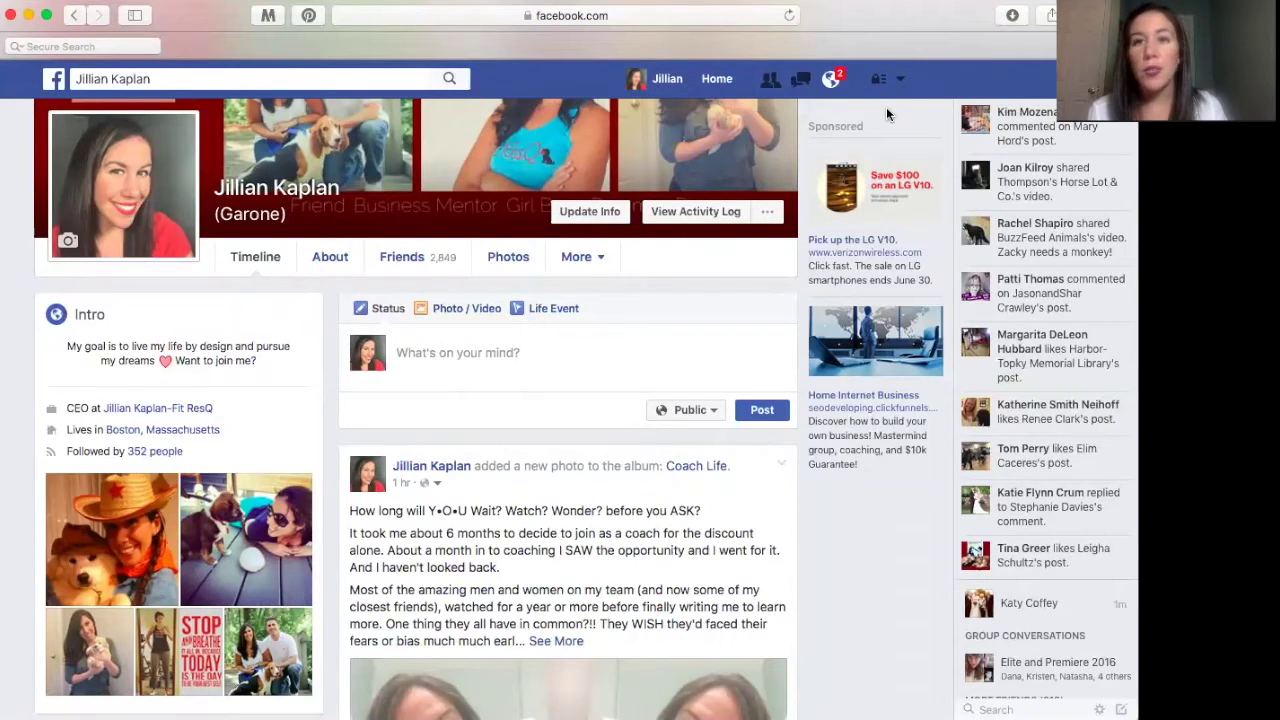
# Step: Go to the News Feed home page and scroll down past the favorite groups
pyautogui.click(717, 84)
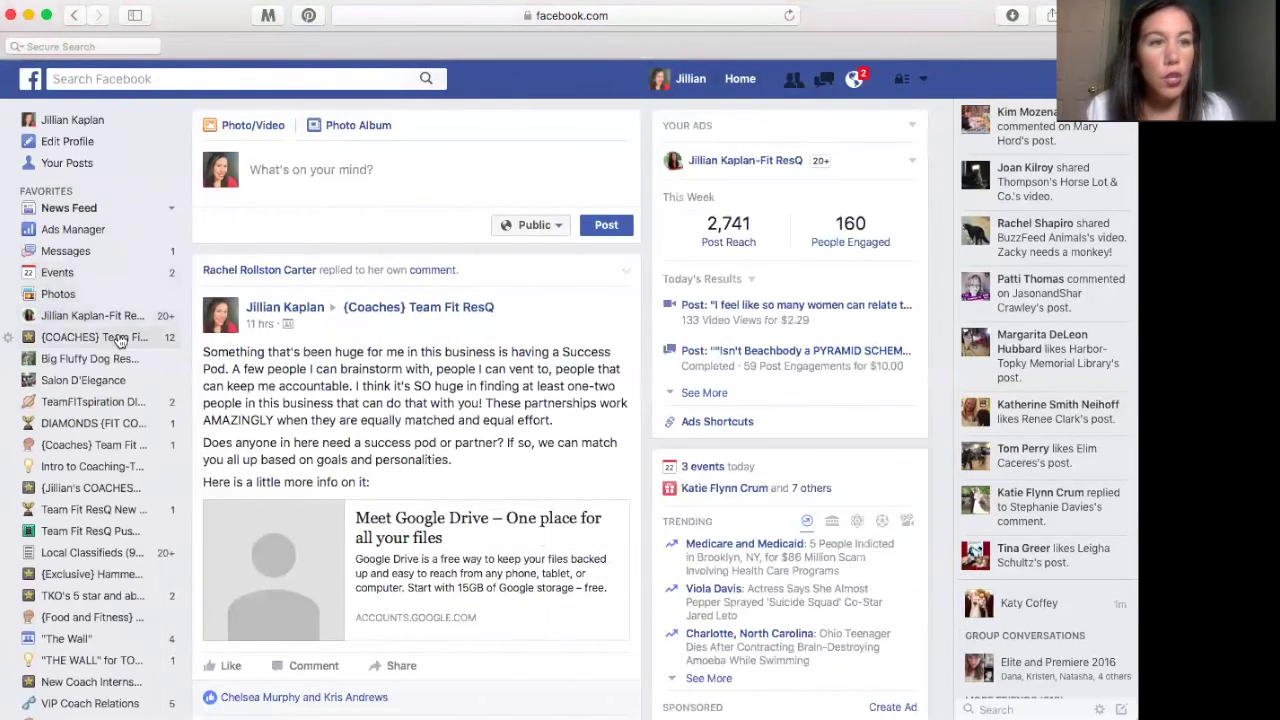
pyautogui.scroll(-5, 92, 470)
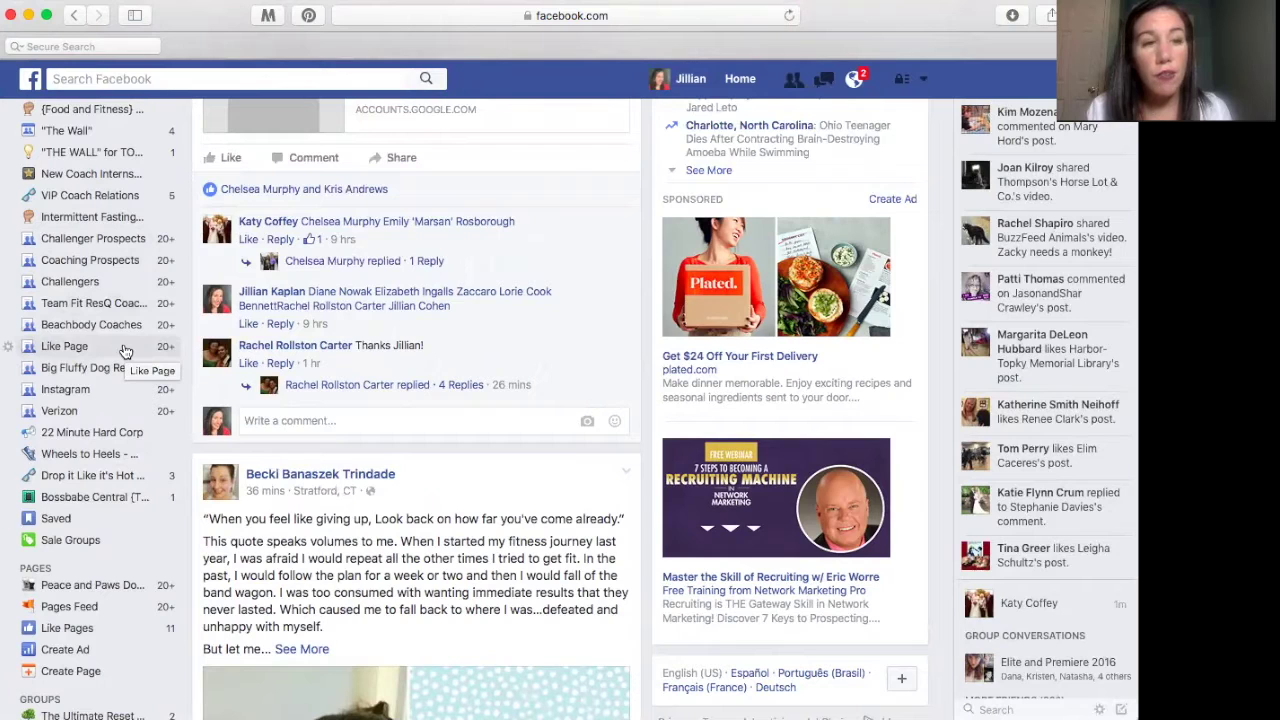
# Step: Open the Challenger Prospects friend list feed and scroll up and down through its posts
pyautogui.click(132, 244)
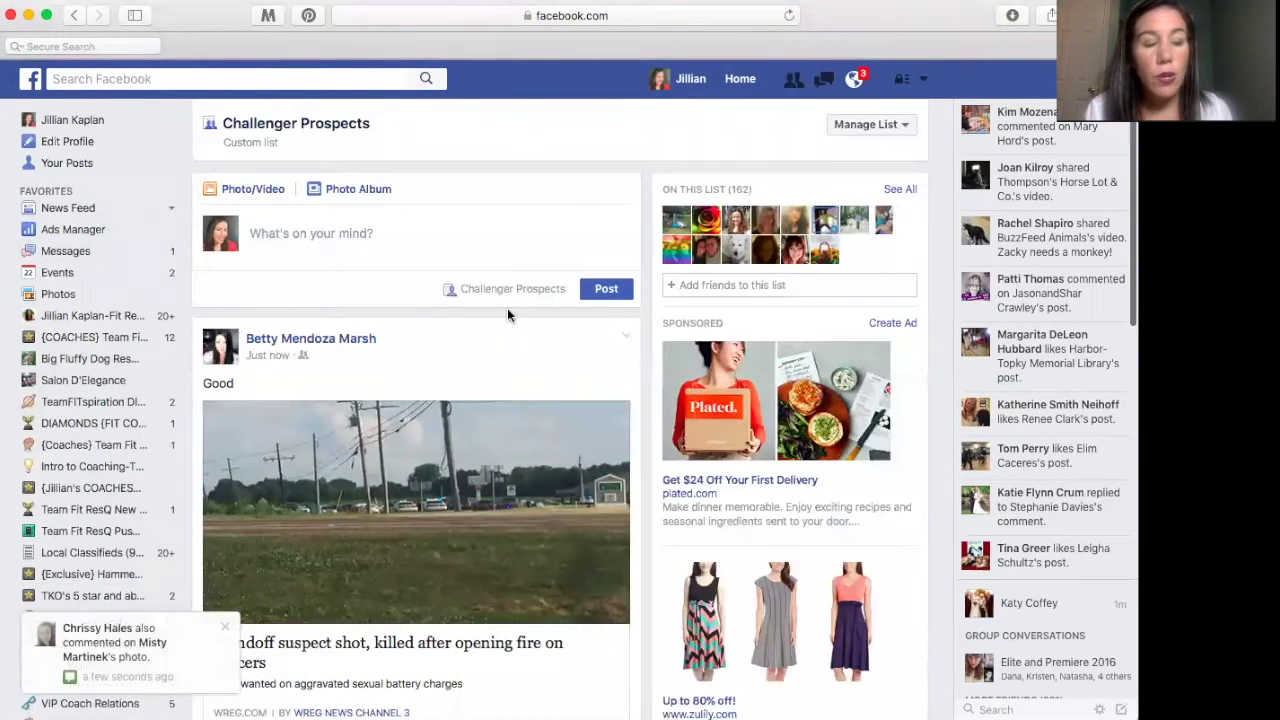
pyautogui.scroll(-5, 510, 312)
pyautogui.scroll(-7, 507, 314)
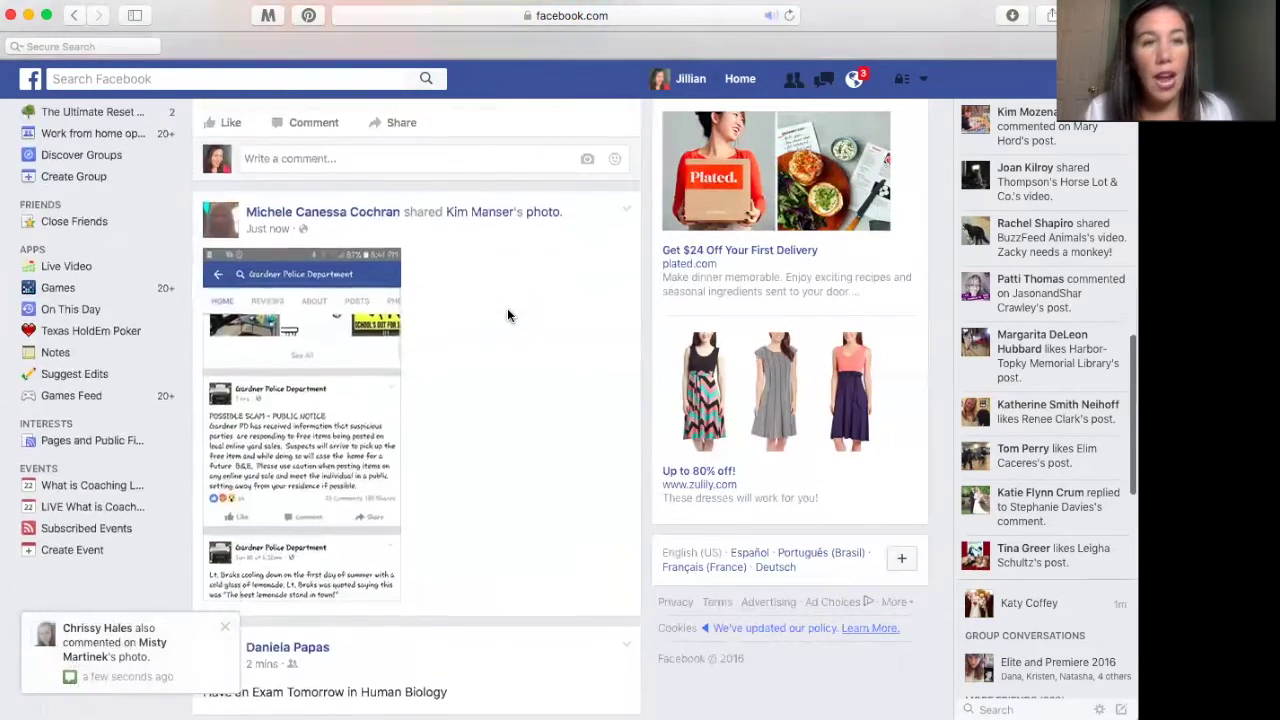
pyautogui.scroll(4, 507, 314)
pyautogui.scroll(-4, 507, 315)
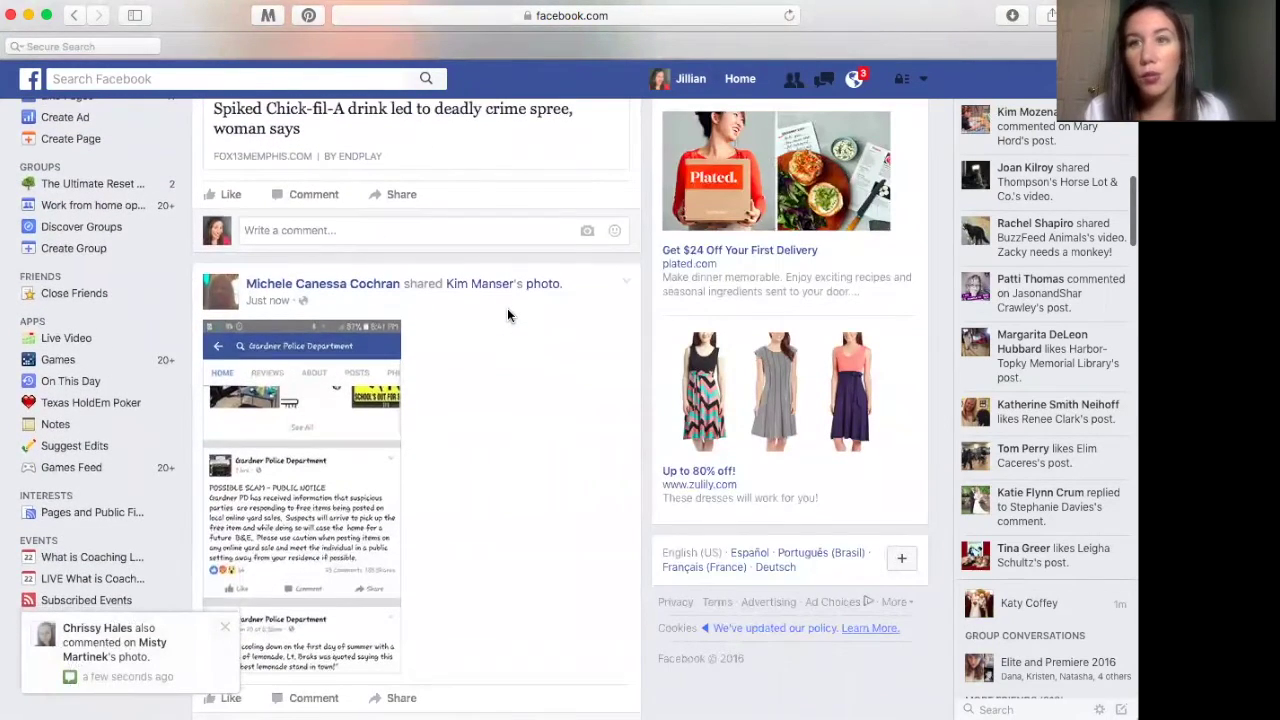
pyautogui.scroll(-3, 507, 315)
pyautogui.scroll(1, 507, 315)
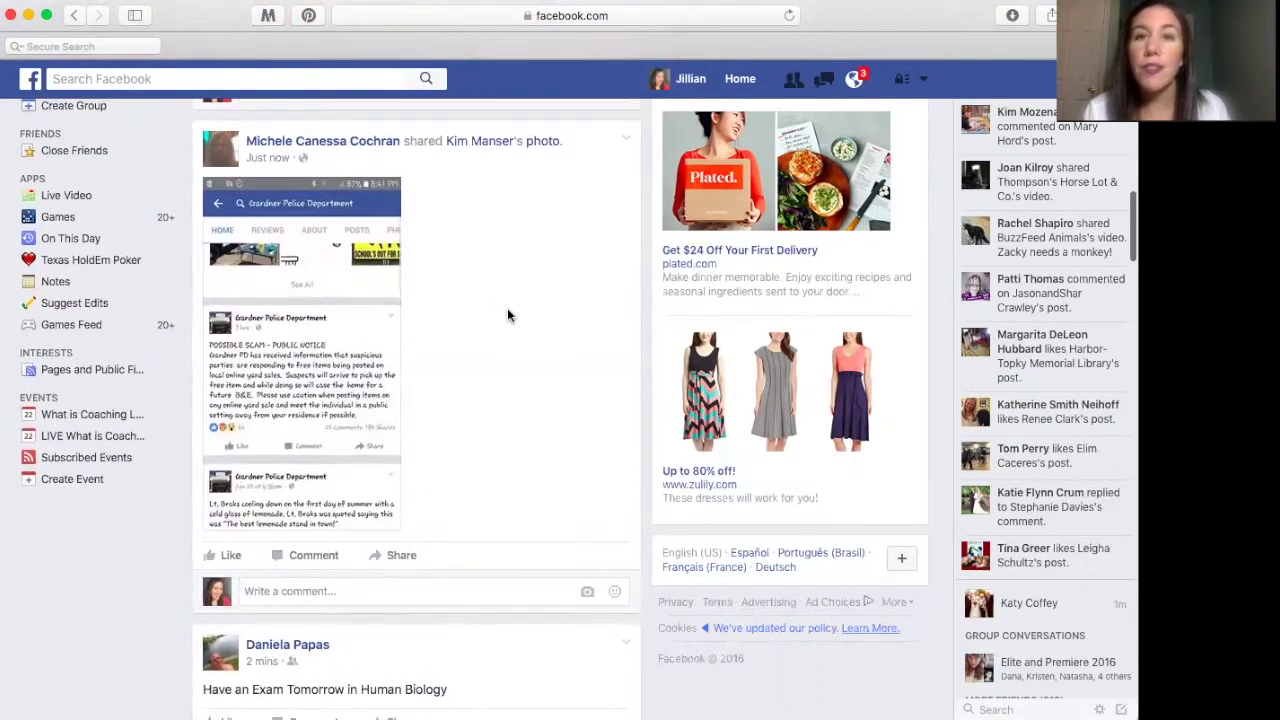
pyautogui.scroll(1, 507, 313)
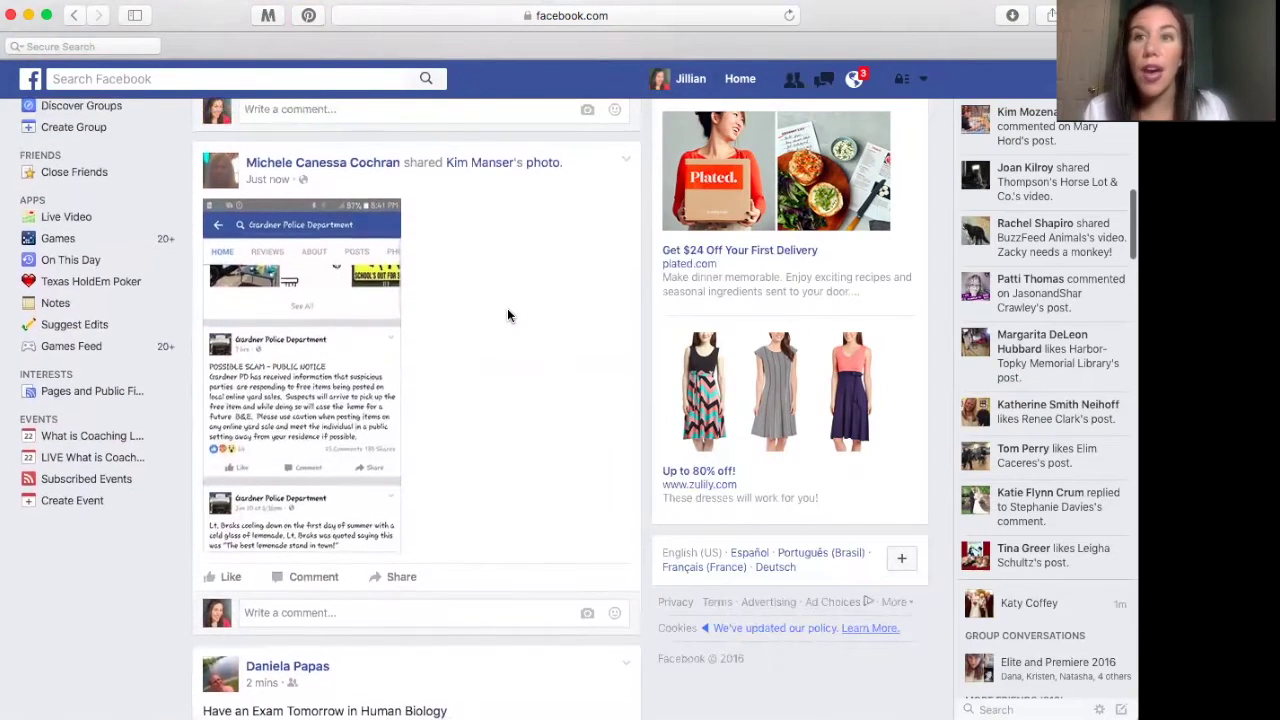
pyautogui.scroll(-1, 507, 315)
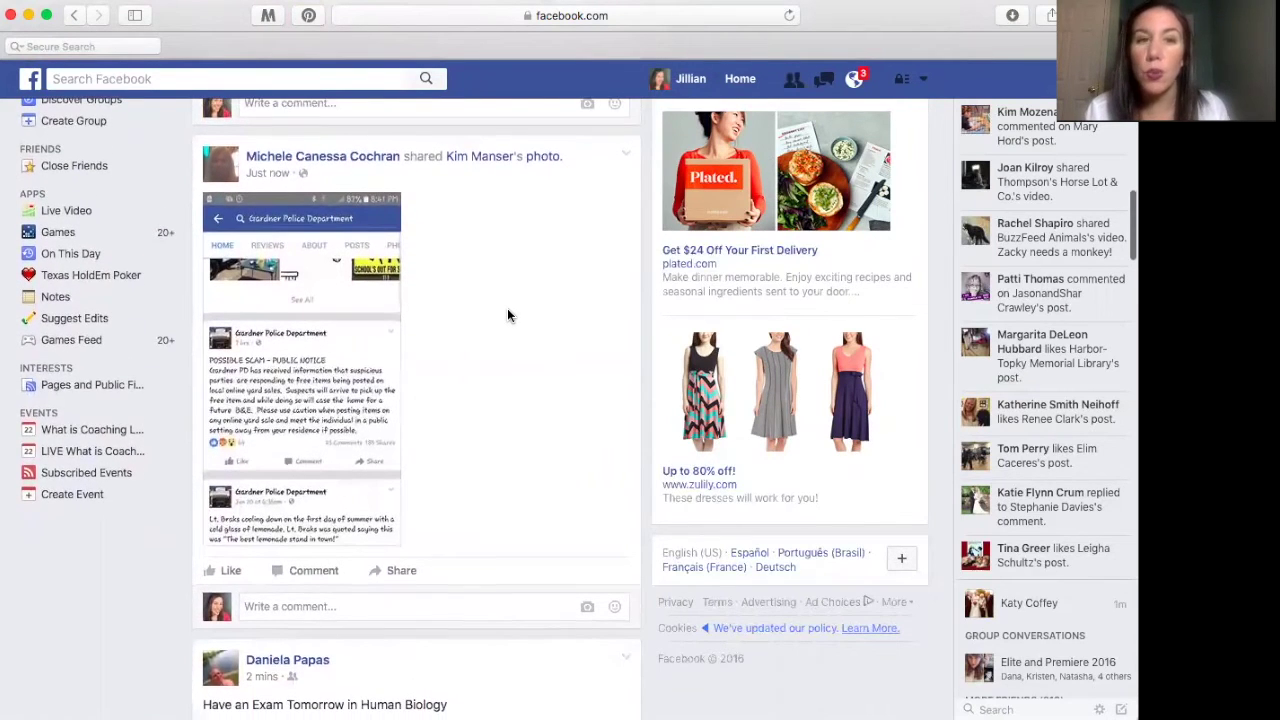
pyautogui.scroll(1, 508, 311)
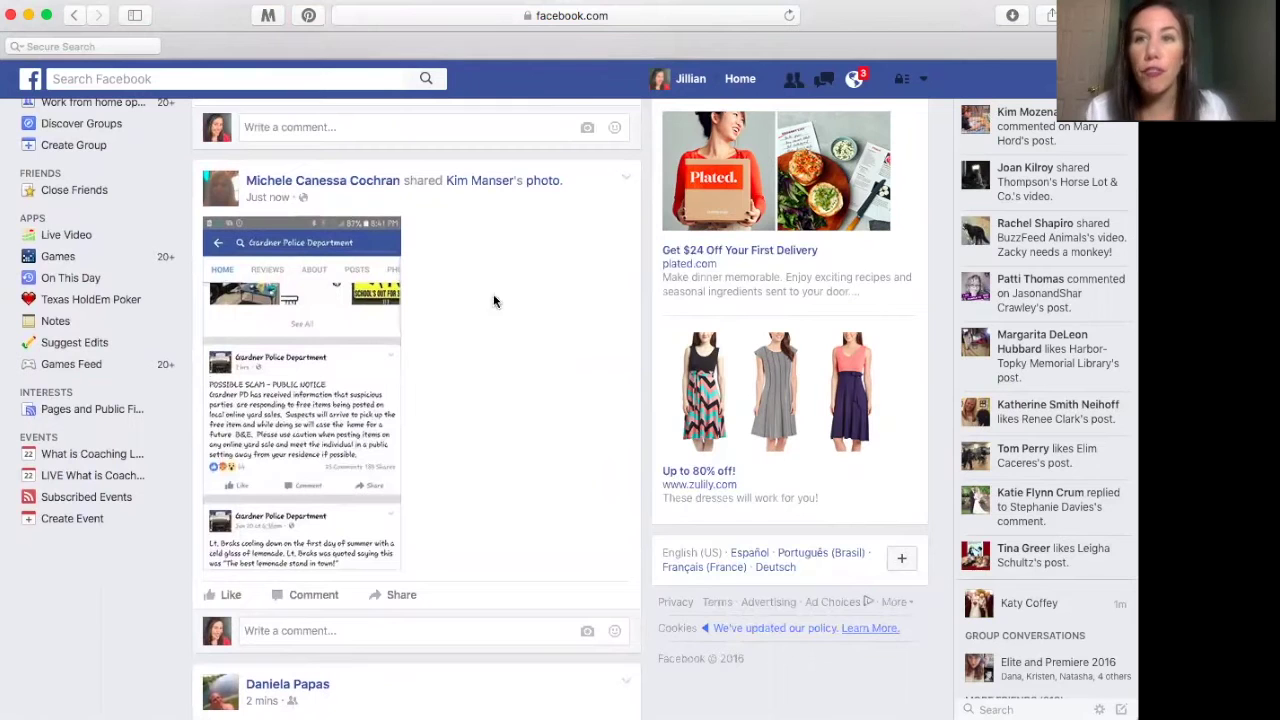
pyautogui.scroll(-4, 471, 256)
pyautogui.scroll(10, 471, 256)
# Step: Search for the friend by first name, open her profile, and show her Friends options
pyautogui.click(336, 77)
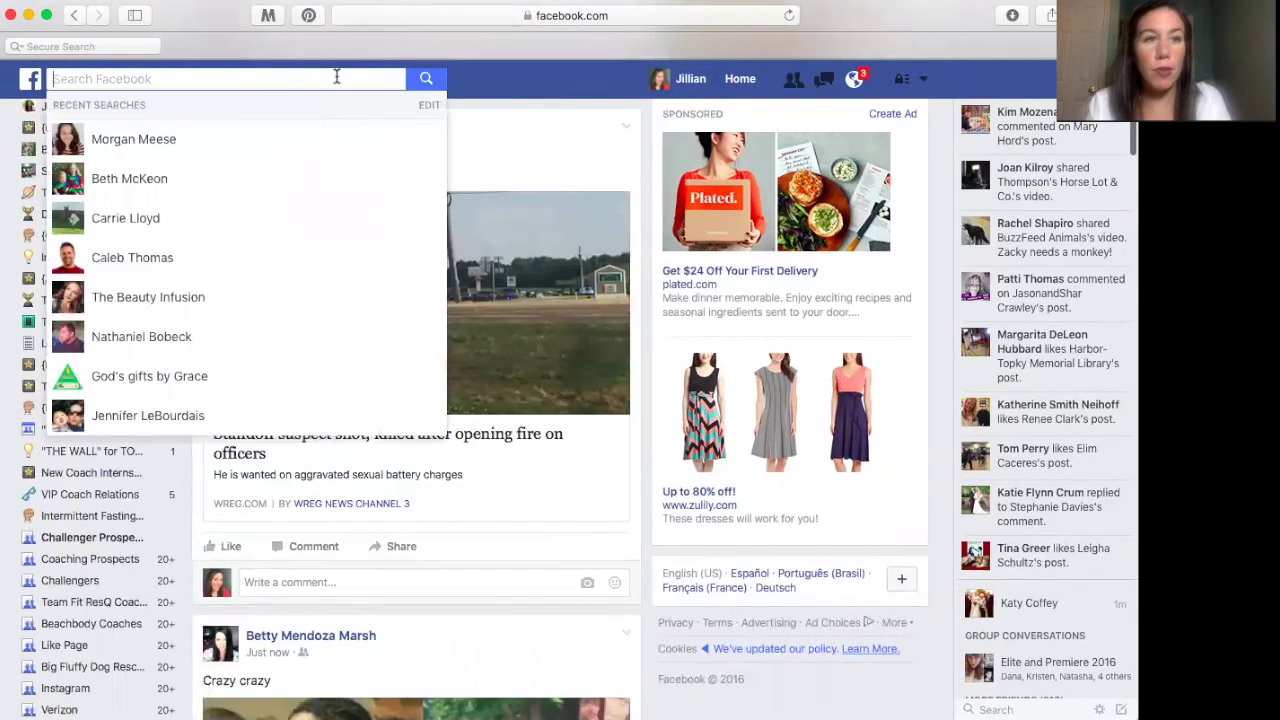
pyautogui.write('dana')
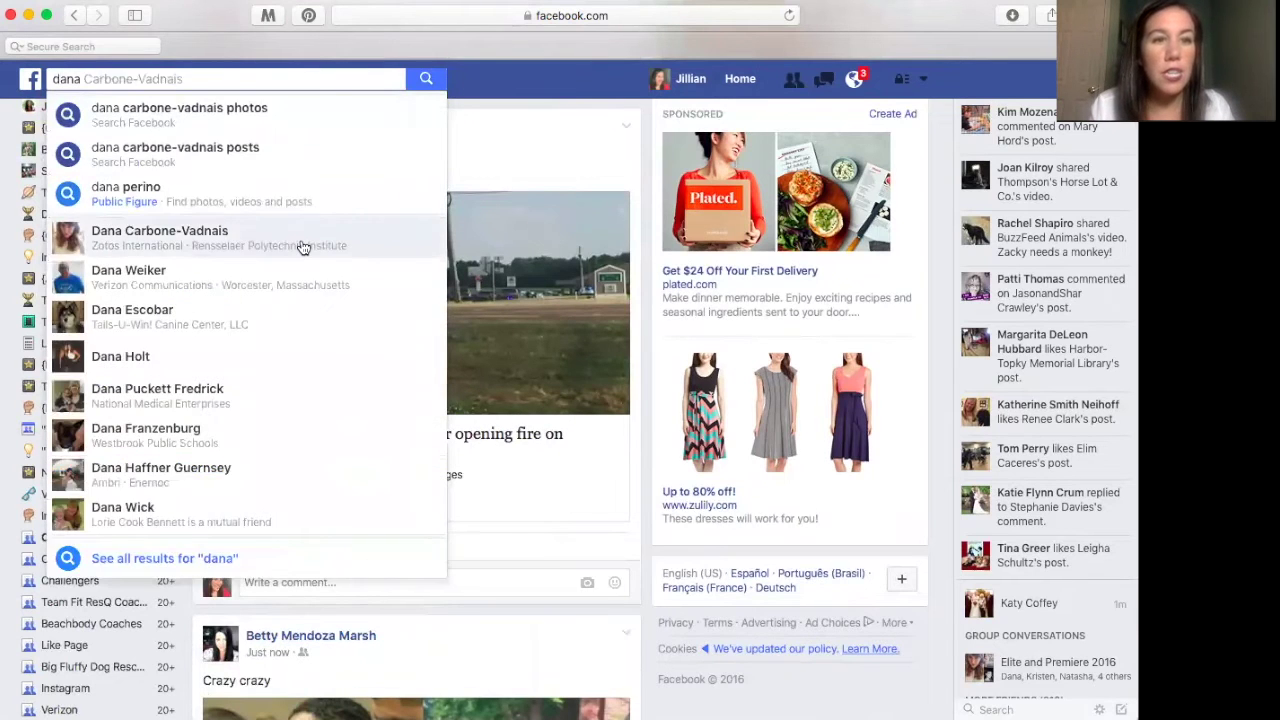
pyautogui.click(300, 238)
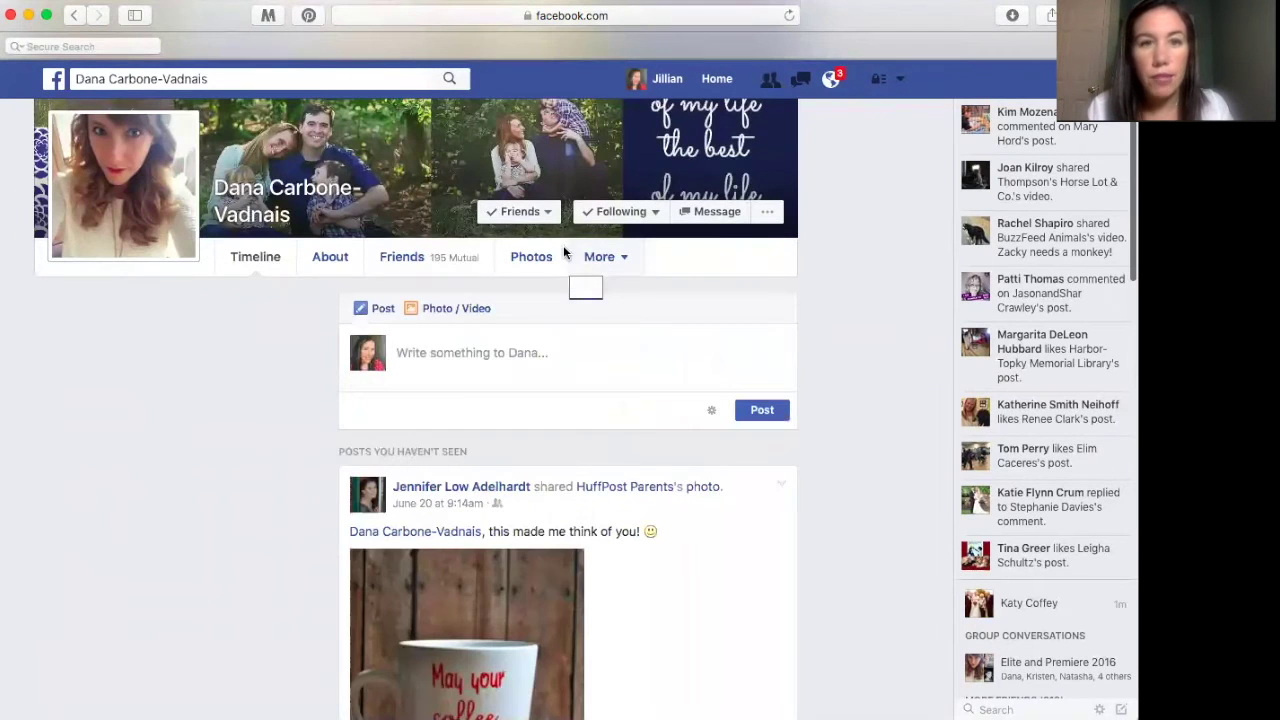
pyautogui.click(528, 216)
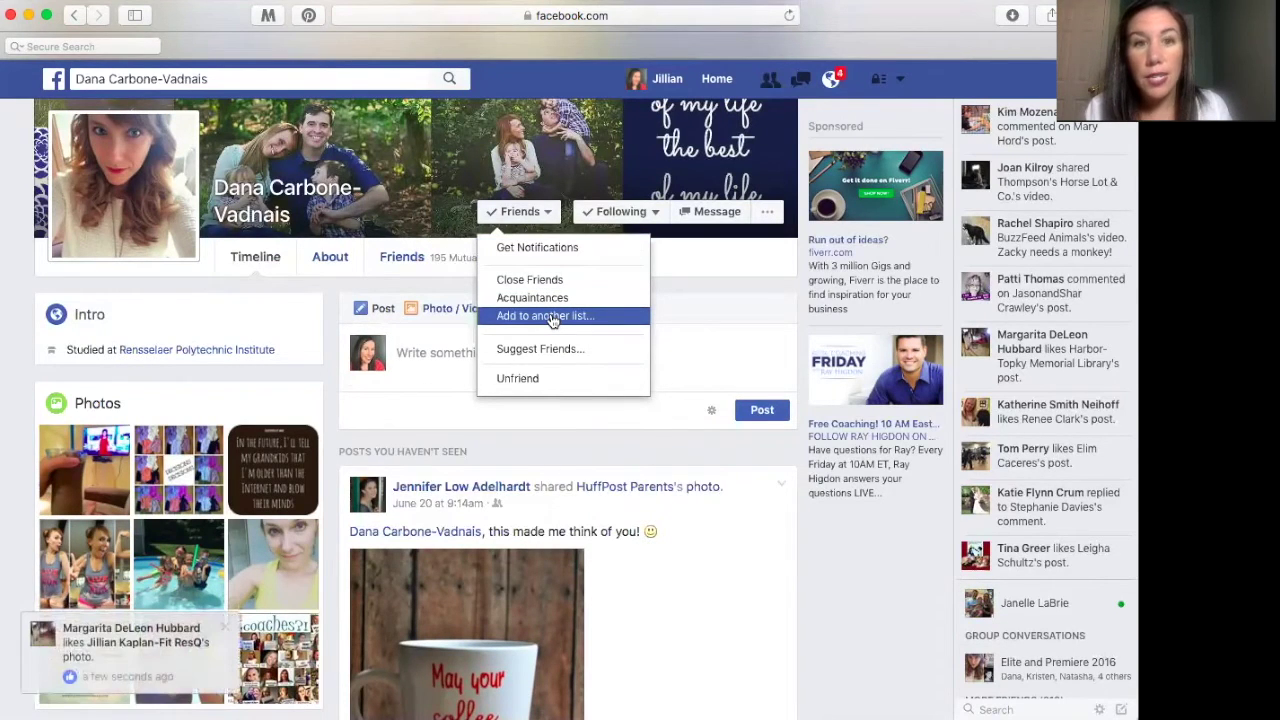
# Step: Put the friend on the Team Fit ResQ Coaches list via the Add to another list menu
pyautogui.click(553, 316)
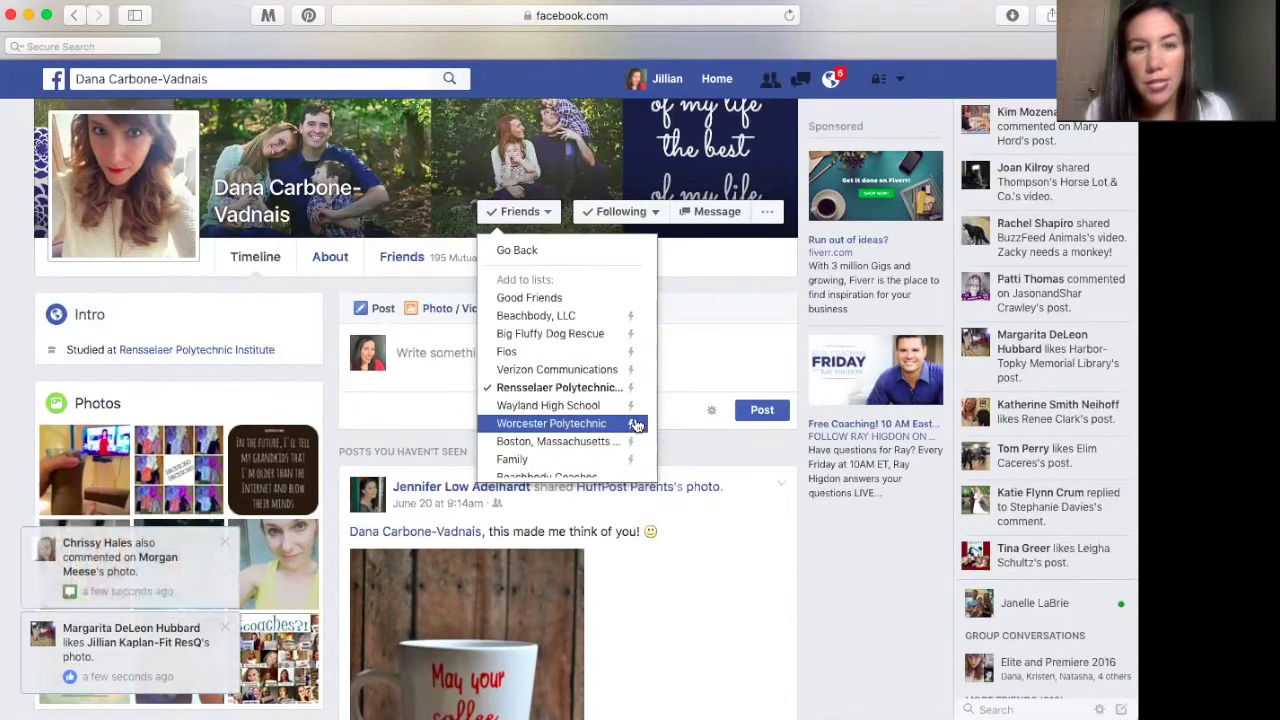
pyautogui.scroll(-1, 600, 460)
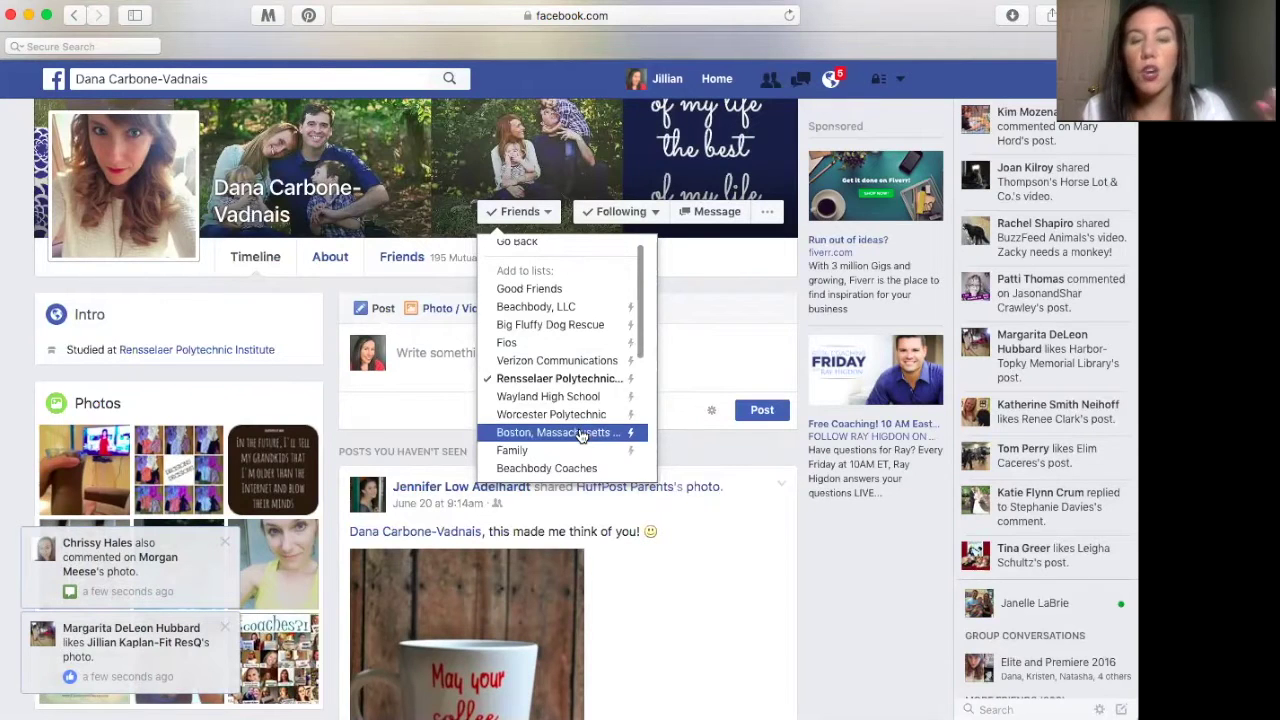
pyautogui.scroll(-5, 580, 432)
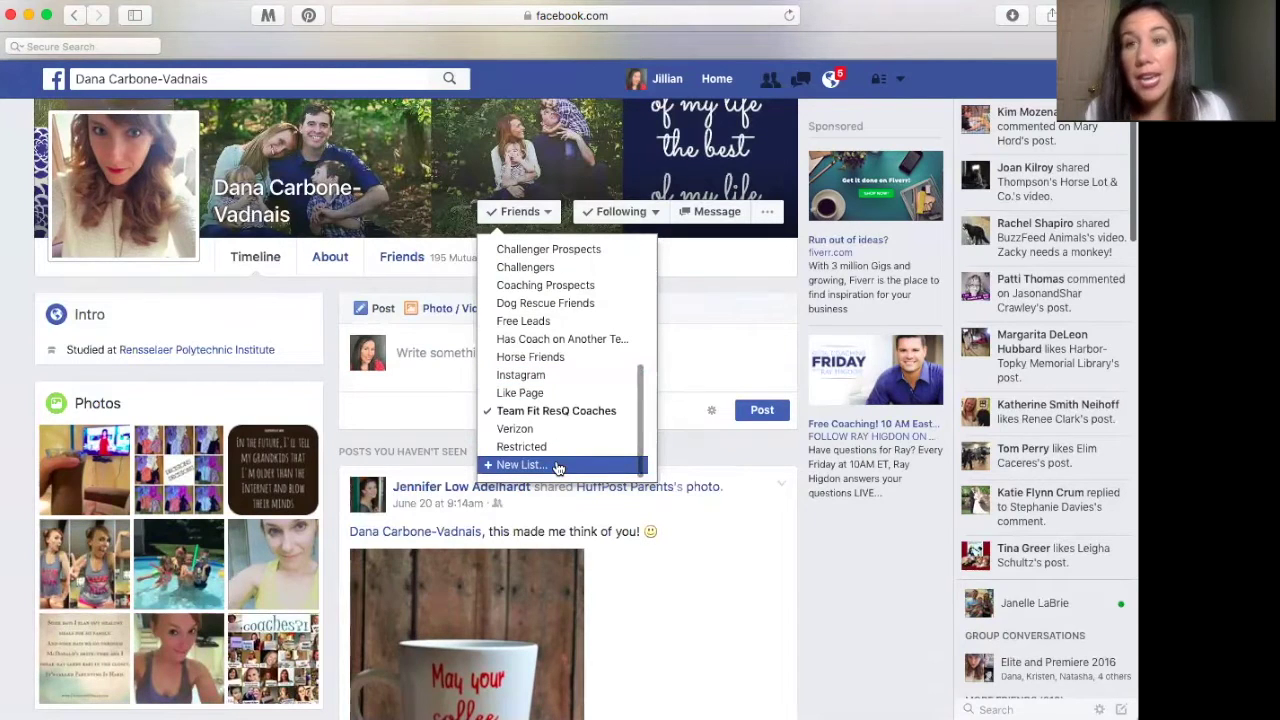
pyautogui.click(573, 414)
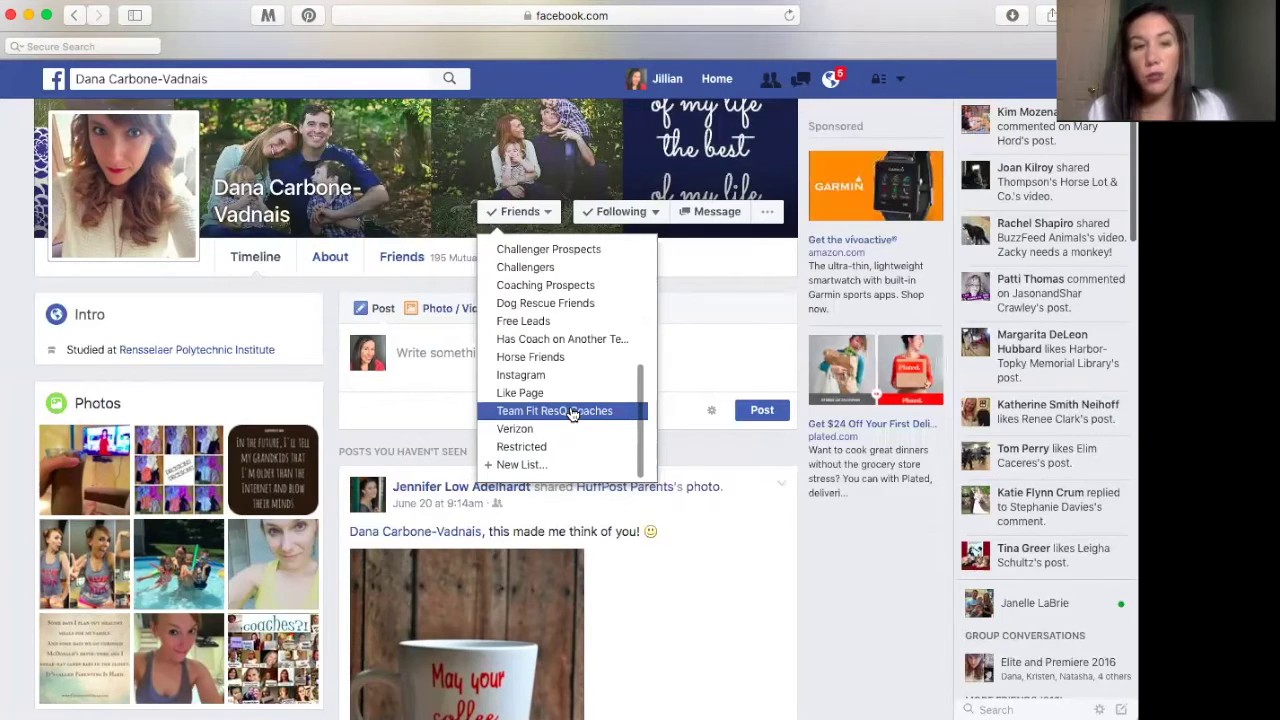
pyautogui.click(573, 414)
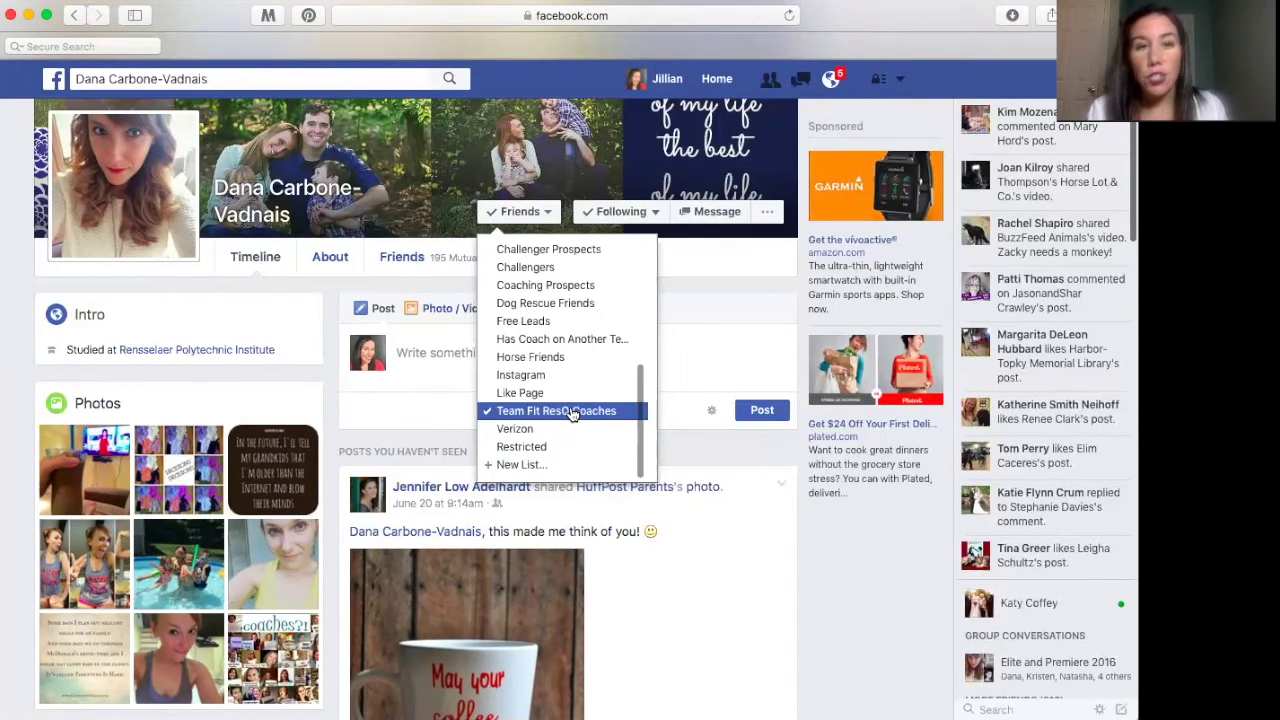
pyautogui.scroll(5, 573, 414)
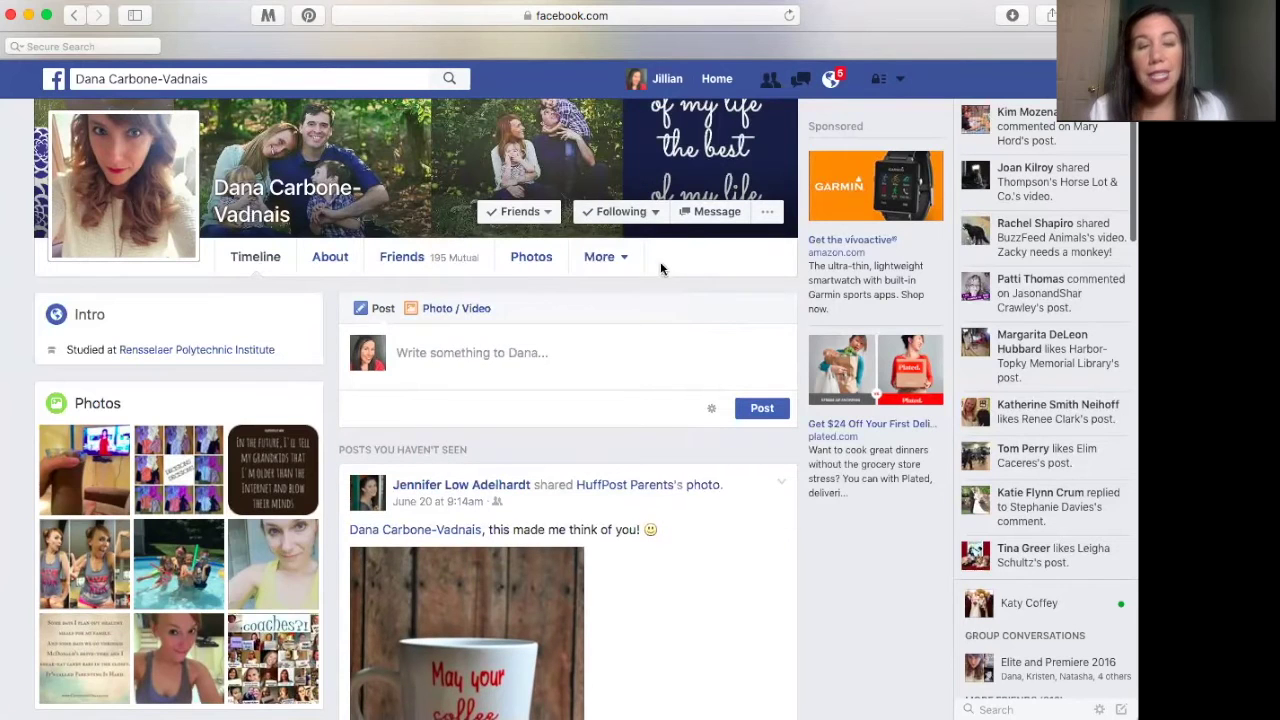
# Step: Toggle Dog Rescue Friends and Challengers on and off, leaving memberships unchanged, then go Home
pyautogui.moveTo(518, 212)
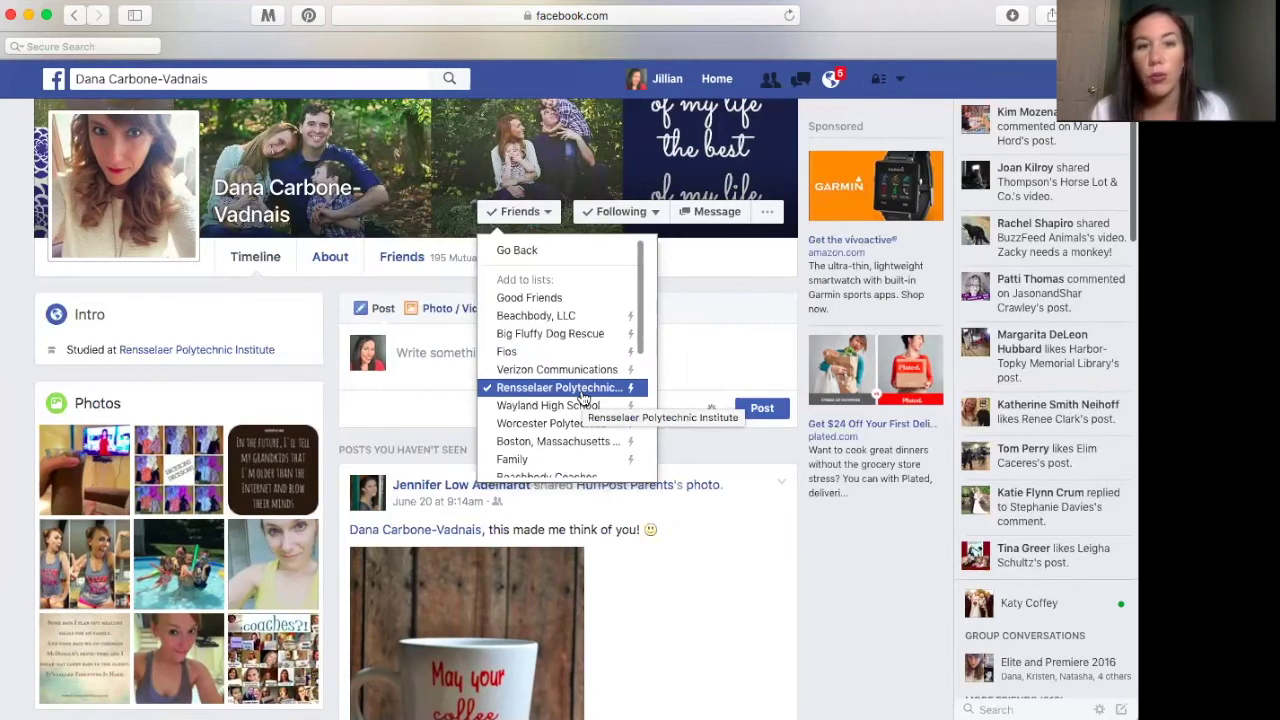
pyautogui.scroll(-5, 583, 400)
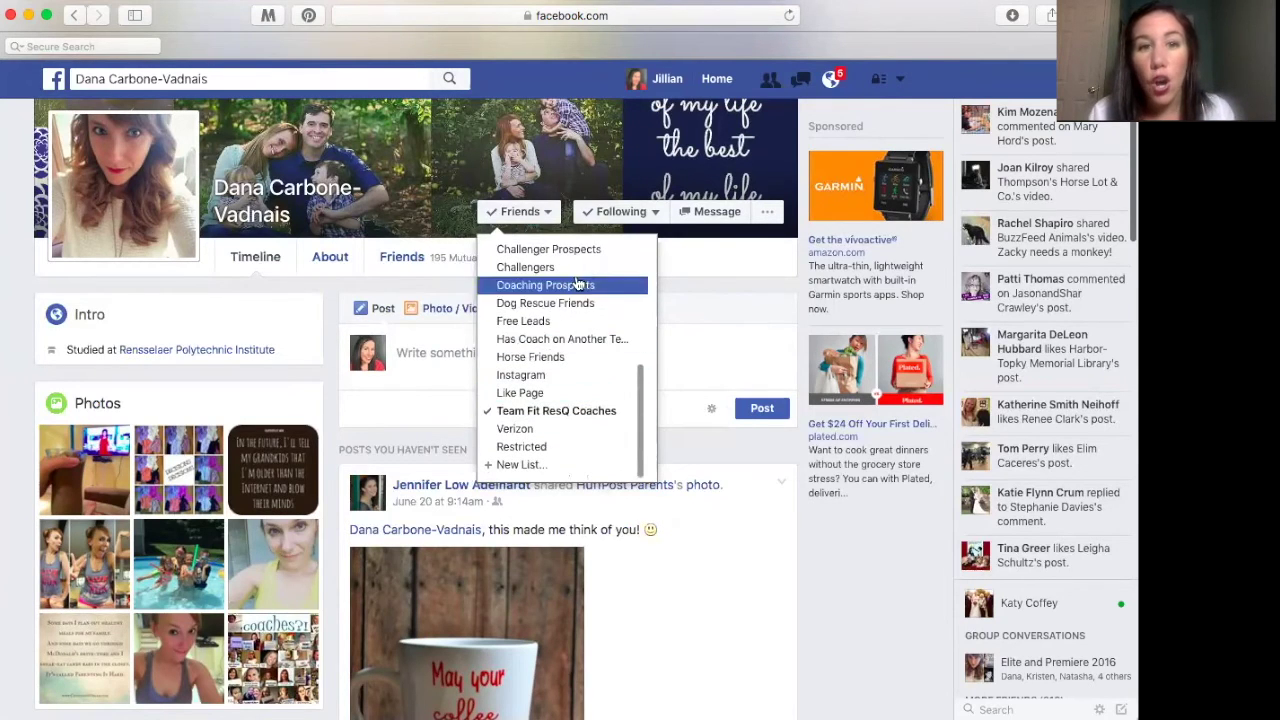
pyautogui.click(582, 305)
pyautogui.click(582, 305)
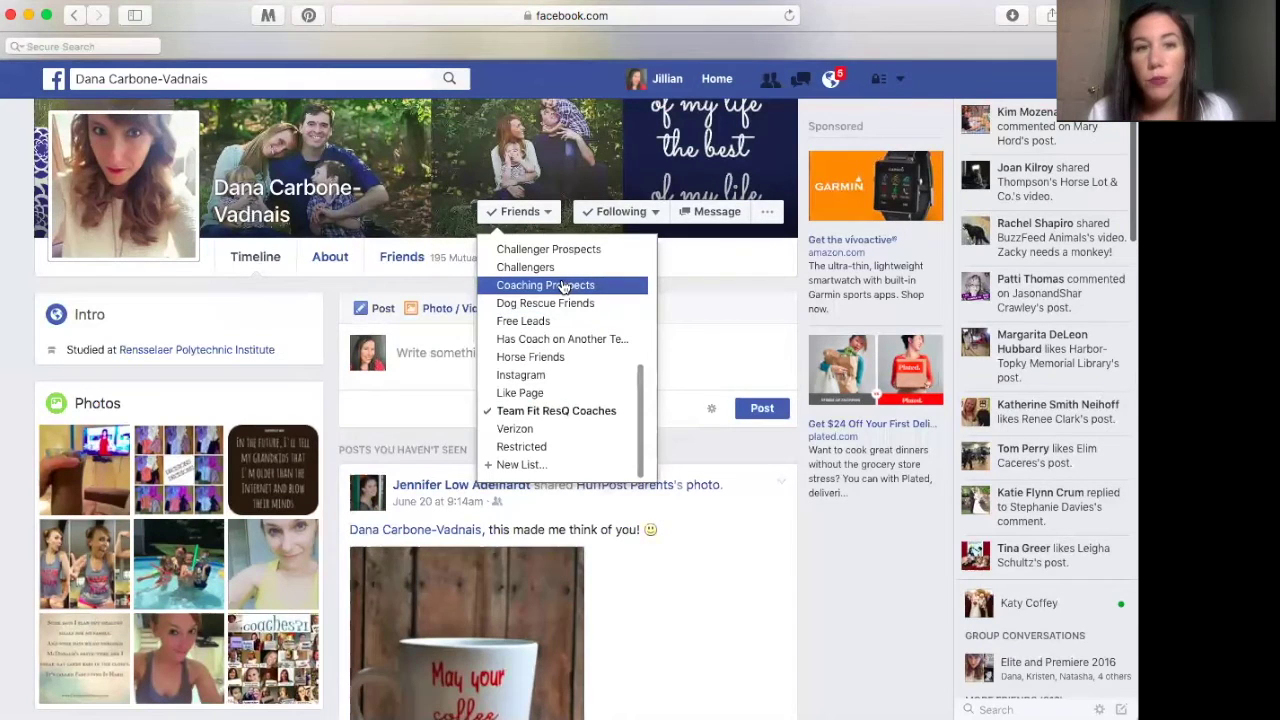
pyautogui.click(555, 268)
pyautogui.click(555, 268)
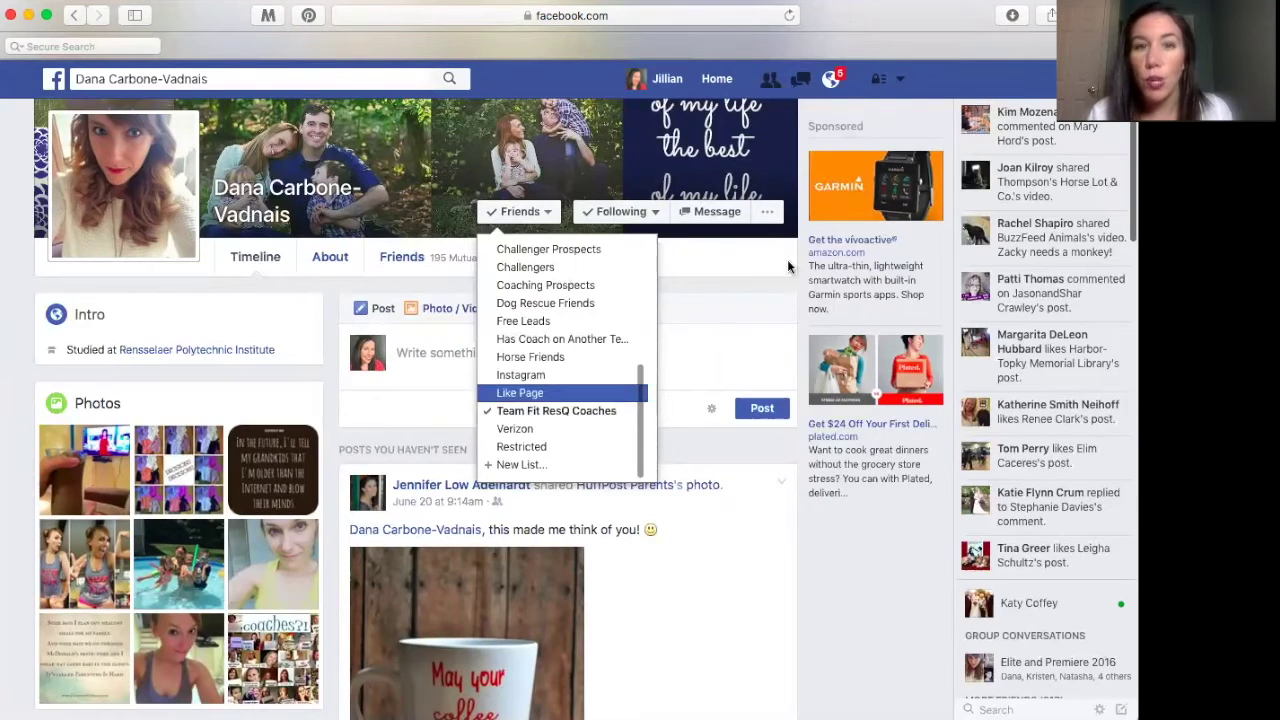
pyautogui.click(722, 80)
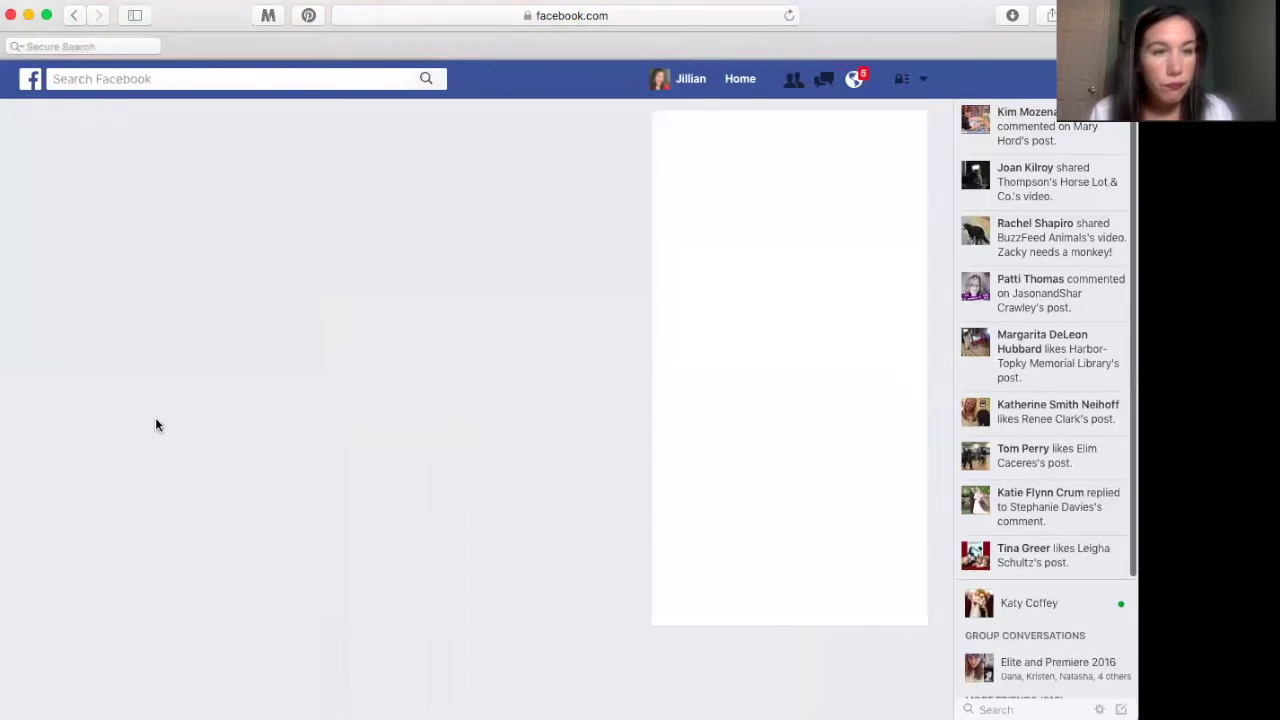
# Step: Open the Team Fit ResQ Coaches list feed from the sidebar and scroll through its posts
pyautogui.scroll(-10, 118, 483)
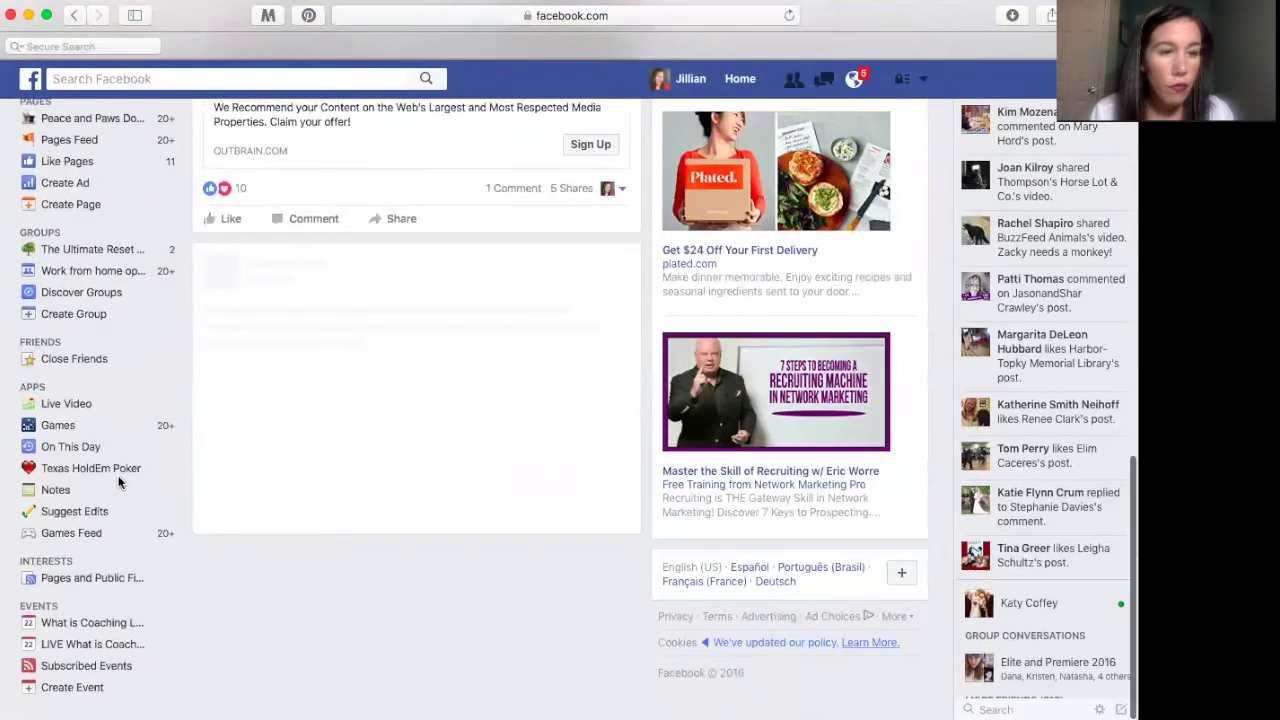
pyautogui.scroll(2, 118, 483)
pyautogui.scroll(5, 118, 483)
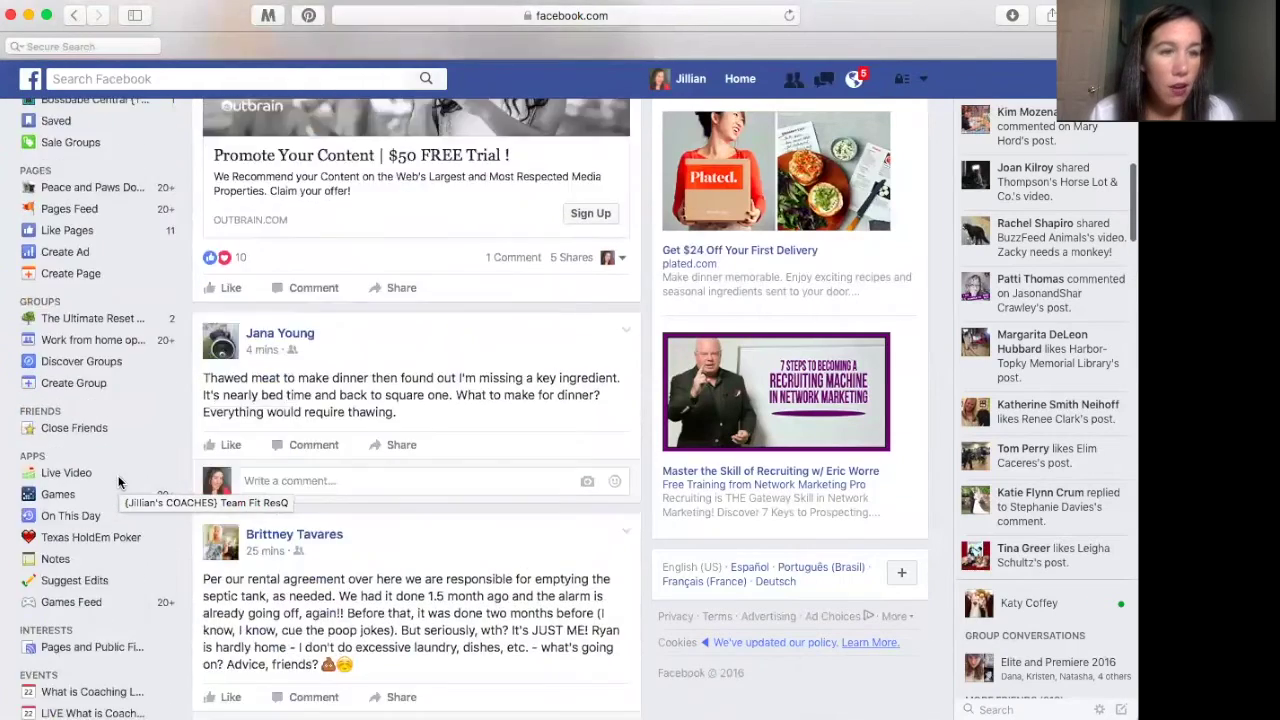
pyautogui.scroll(1, 118, 483)
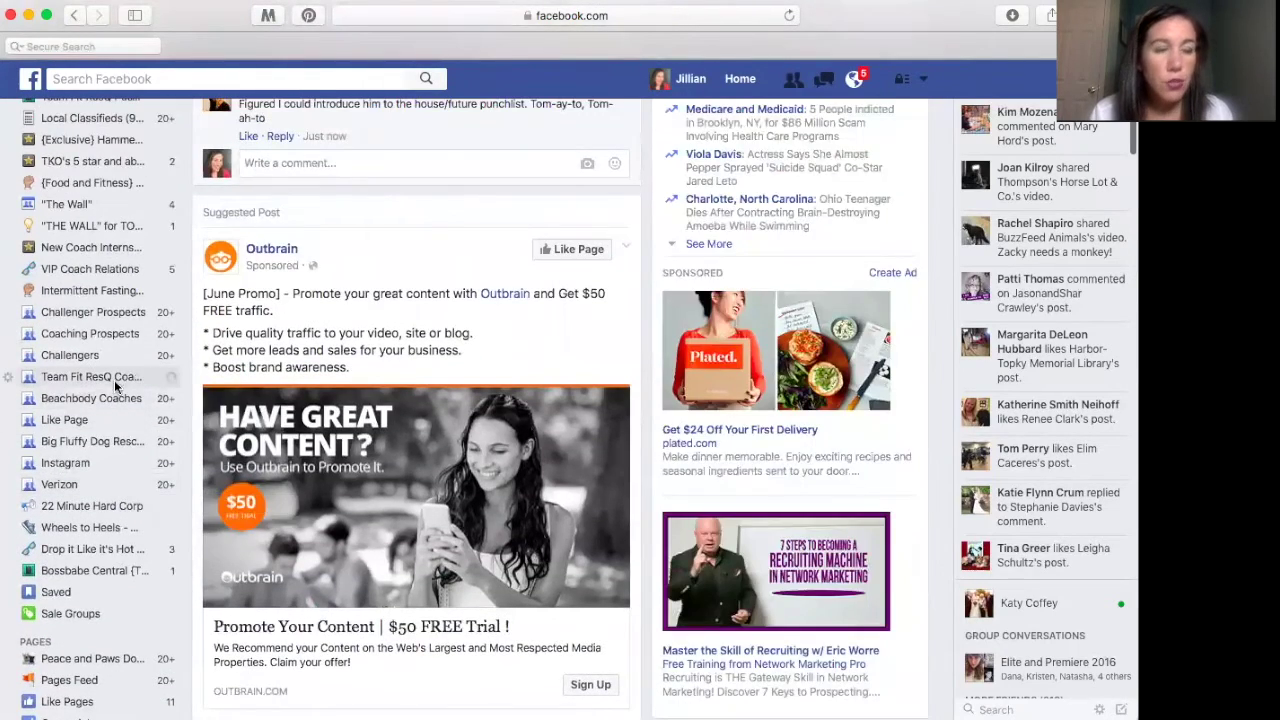
pyautogui.click(114, 378)
pyautogui.scroll(-3, 455, 462)
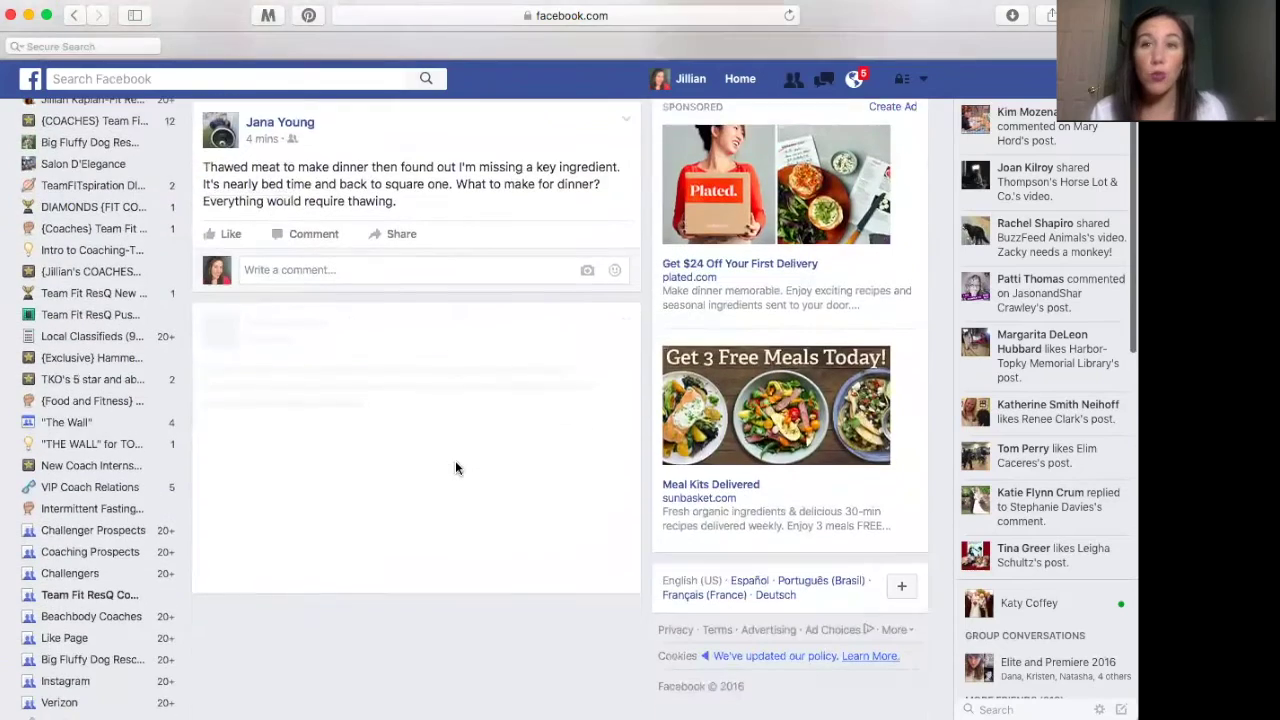
pyautogui.scroll(-3, 455, 467)
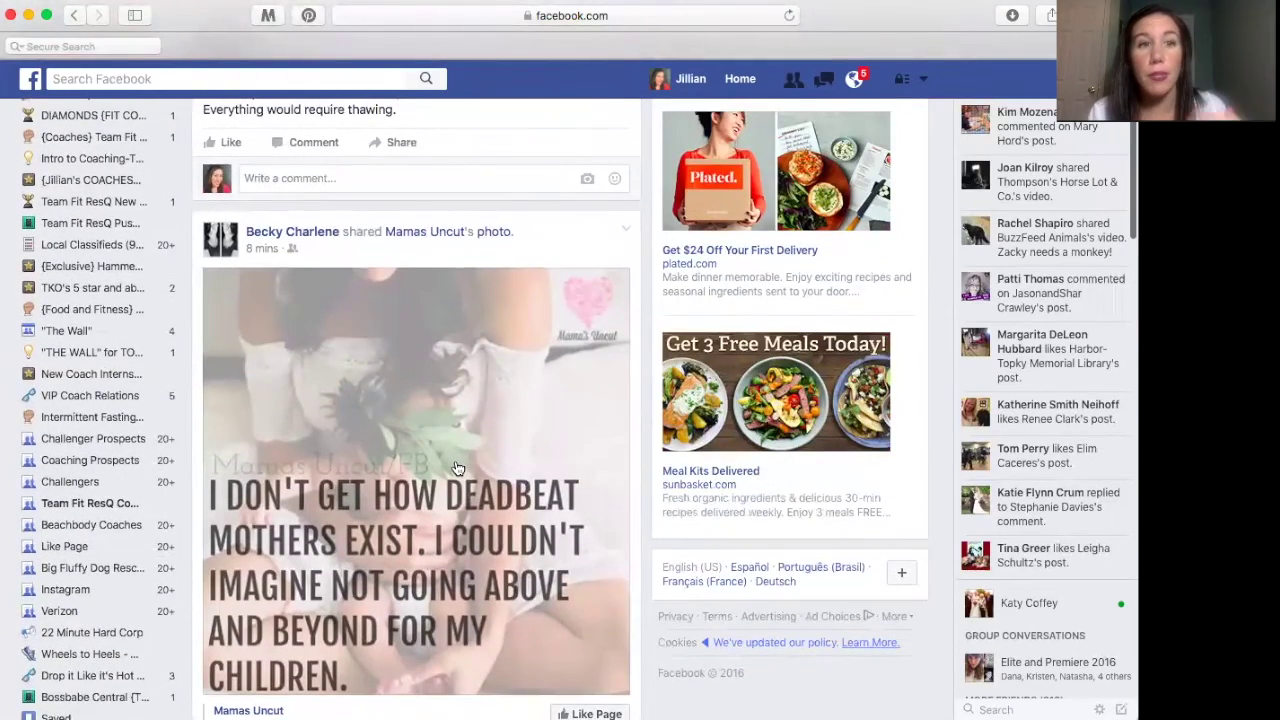
pyautogui.scroll(-10, 455, 467)
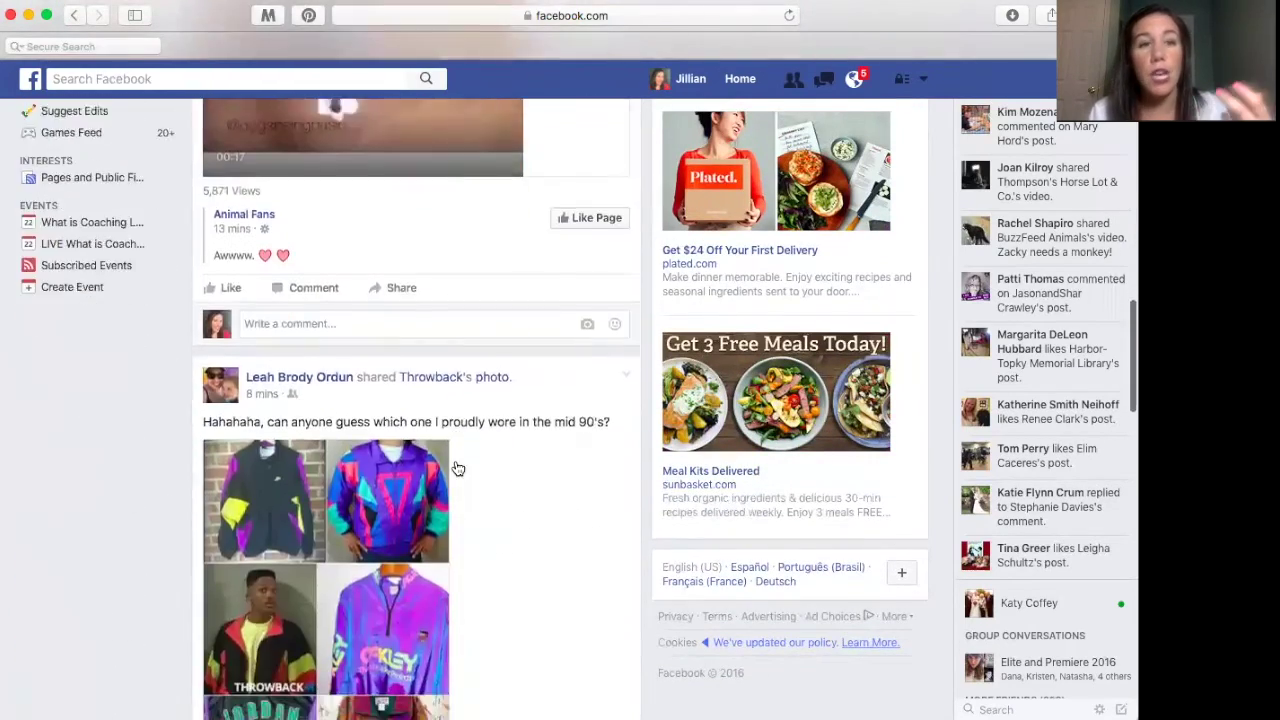
pyautogui.scroll(-10, 457, 468)
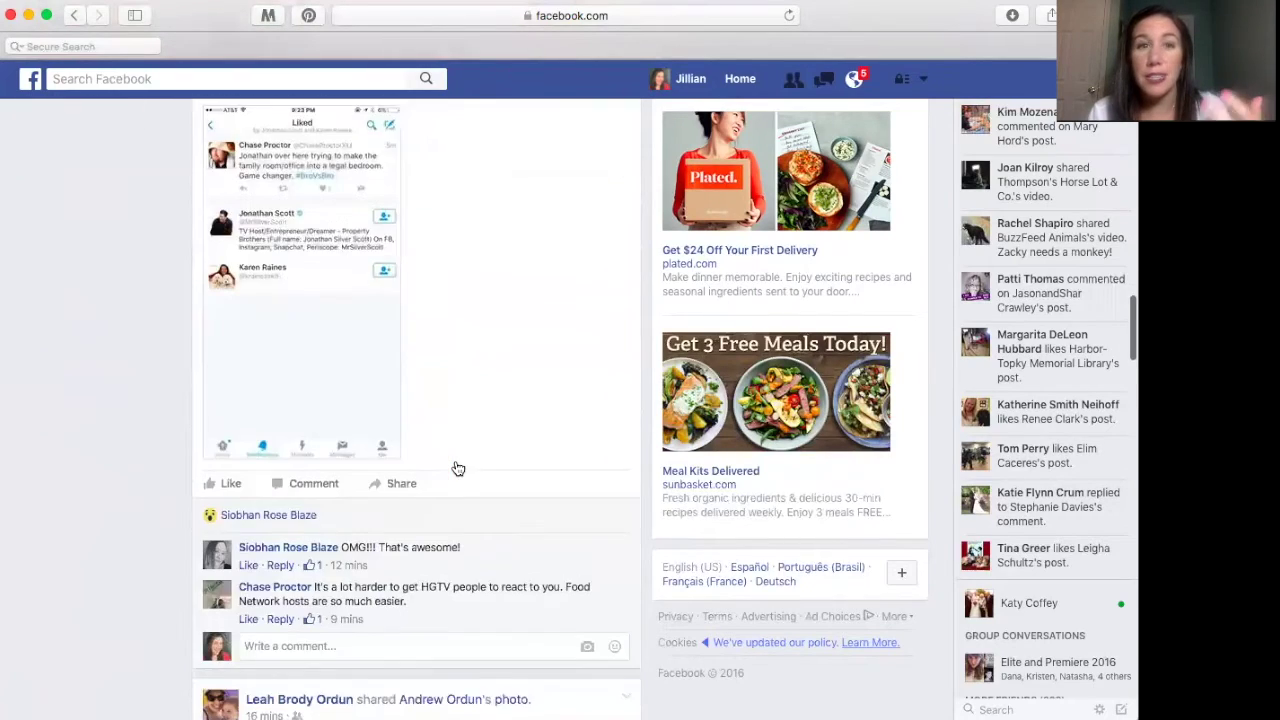
pyautogui.scroll(20, 455, 467)
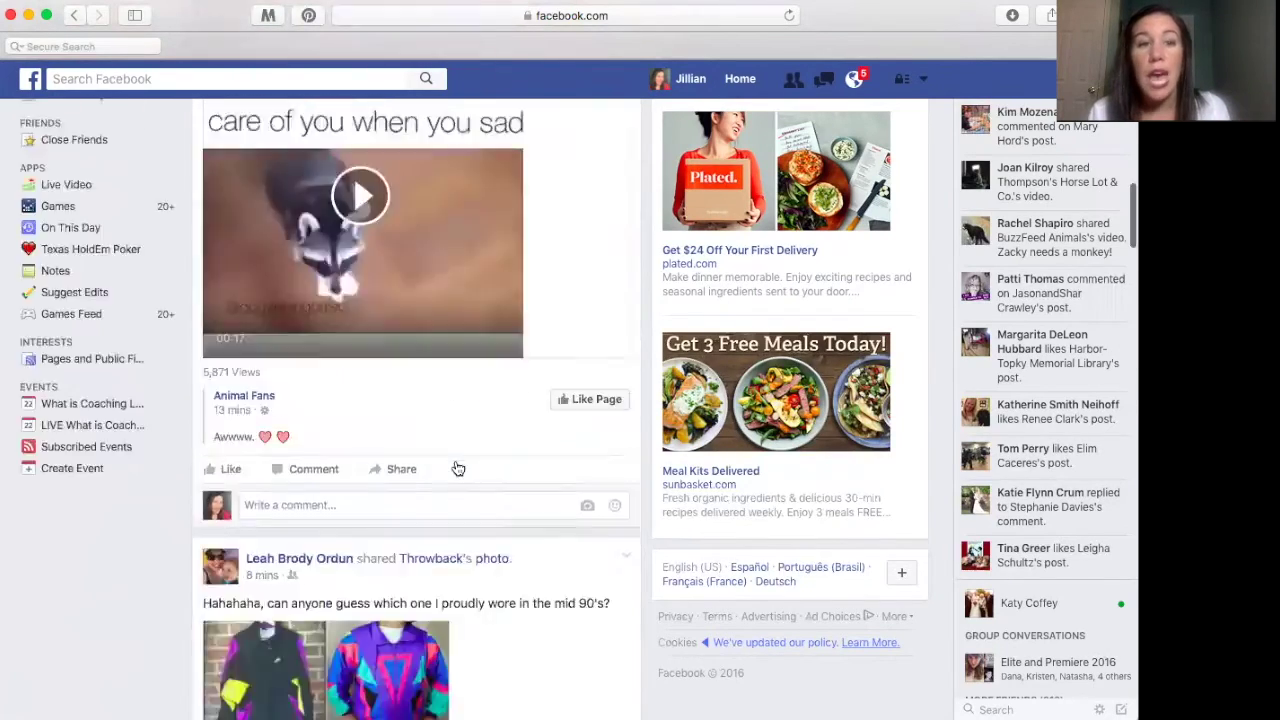
pyautogui.scroll(-15, 455, 467)
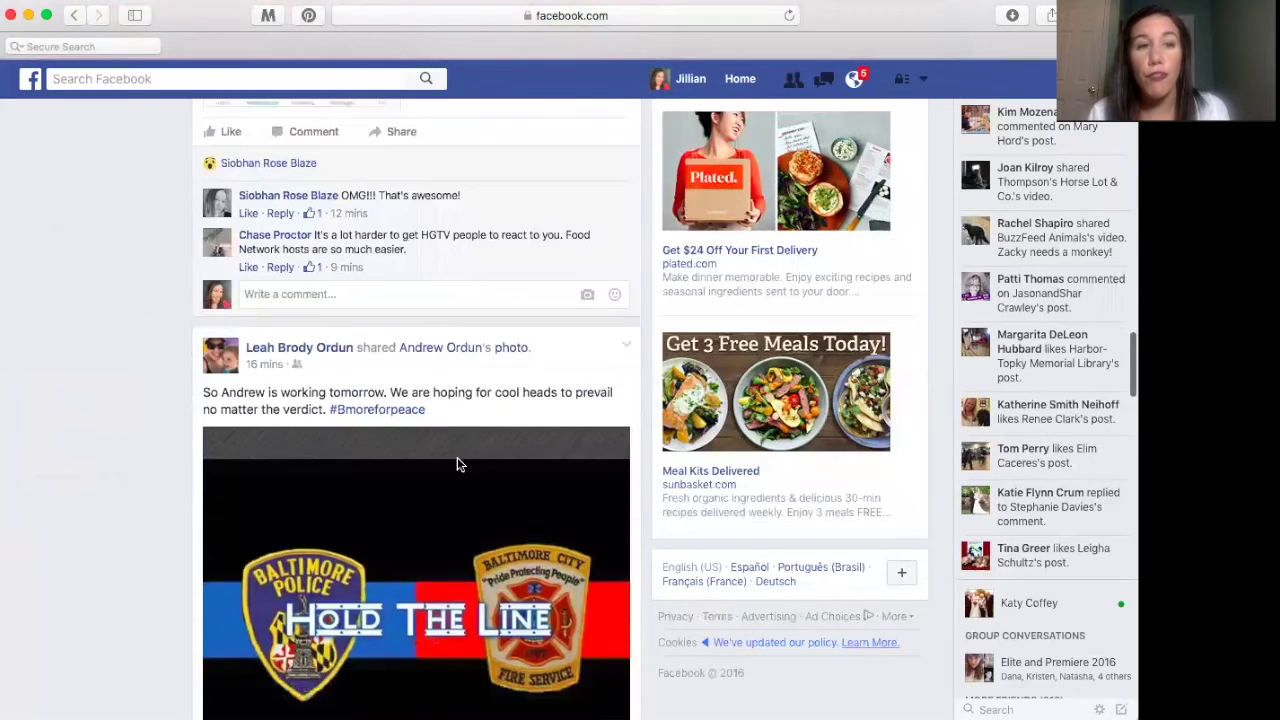
pyautogui.scroll(-5, 457, 464)
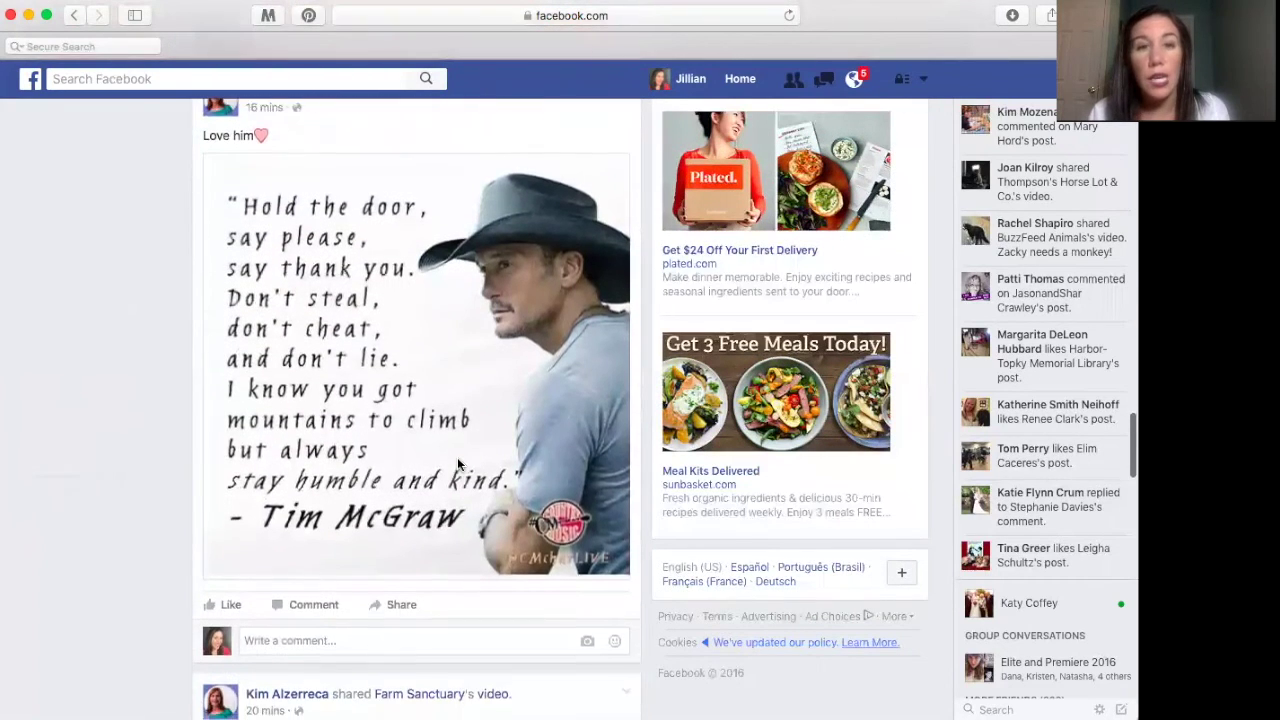